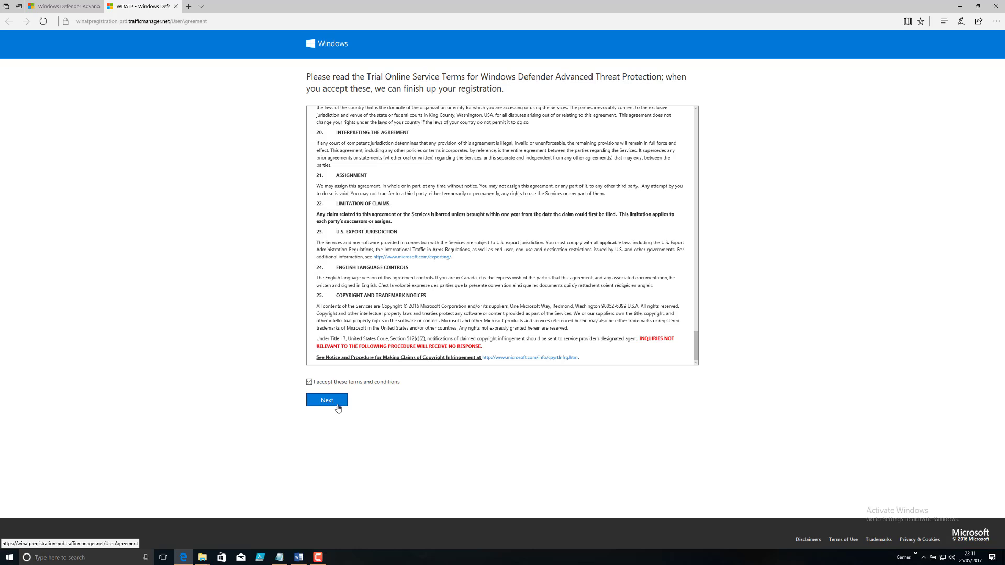
Submit the accepted trial service terms and start activating the Windows Defender ATP trial from the welcome email.
left_click(337, 407)
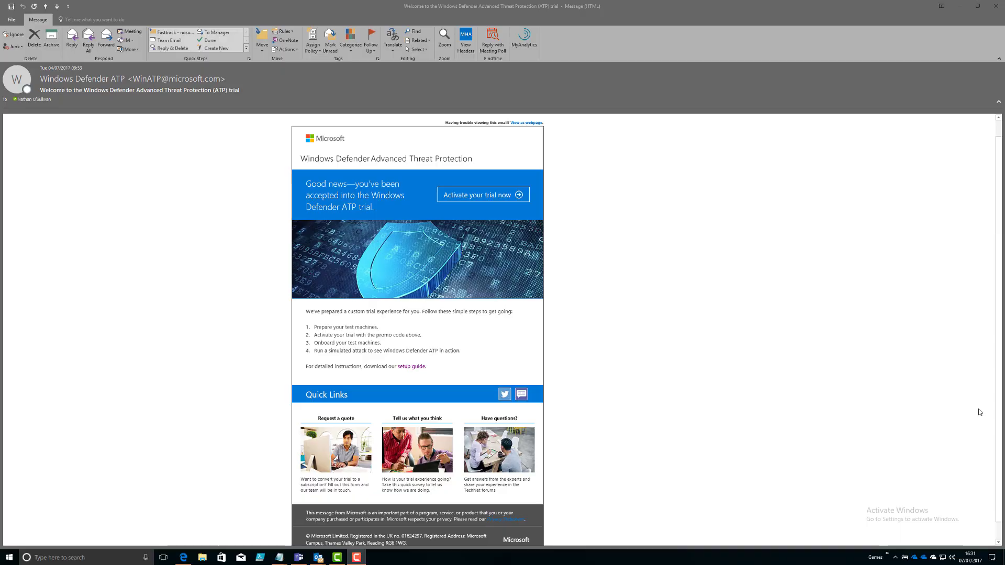
scroll(979, 411, "down", 1)
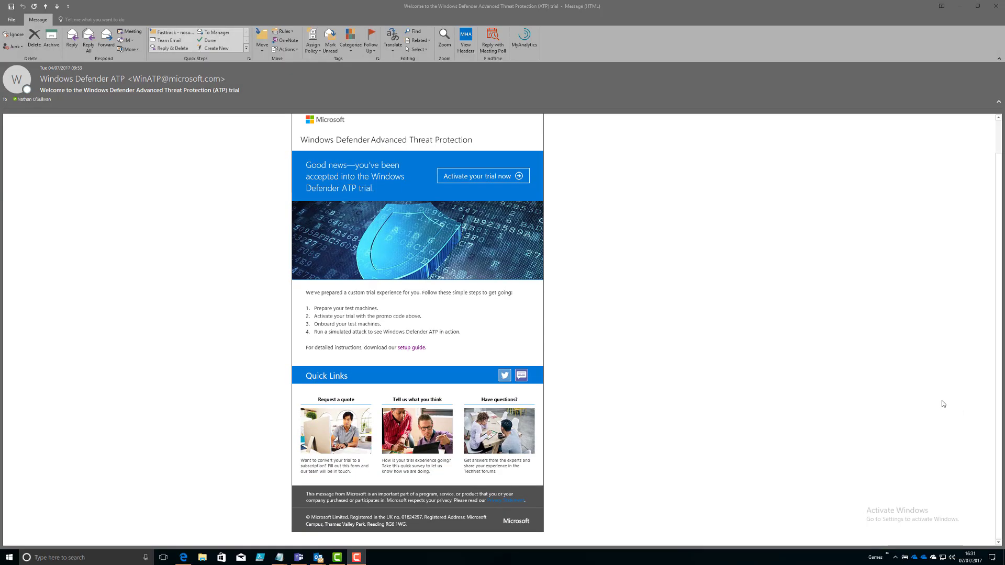
left_click(523, 178)
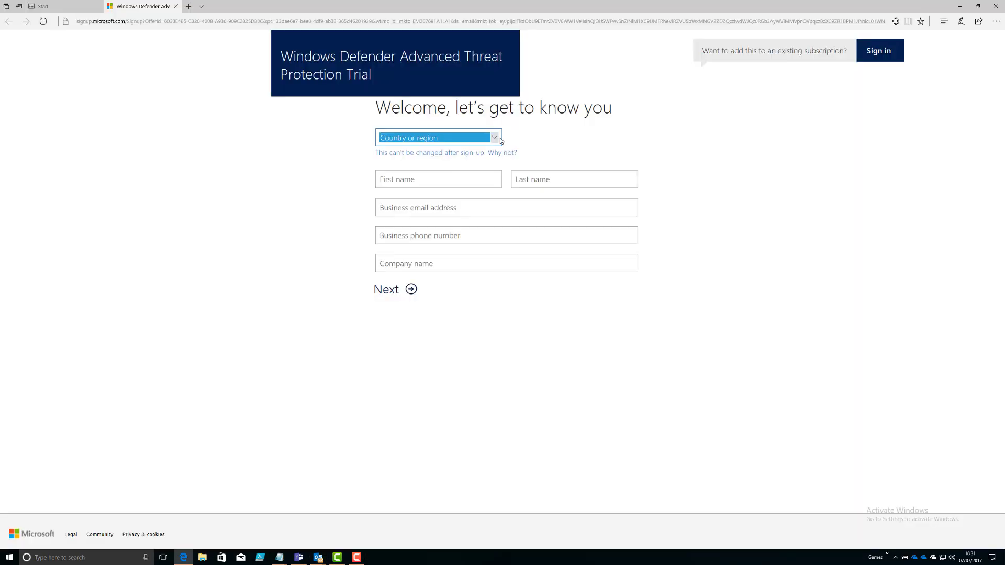
left_click(498, 139)
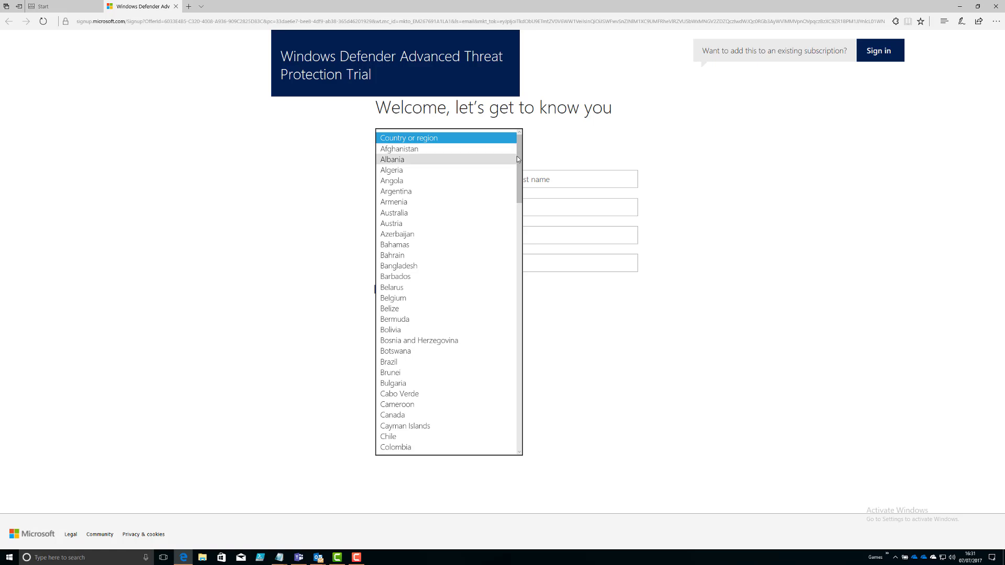
left_click_drag(517, 159, 535, 401)
left_click(485, 375)
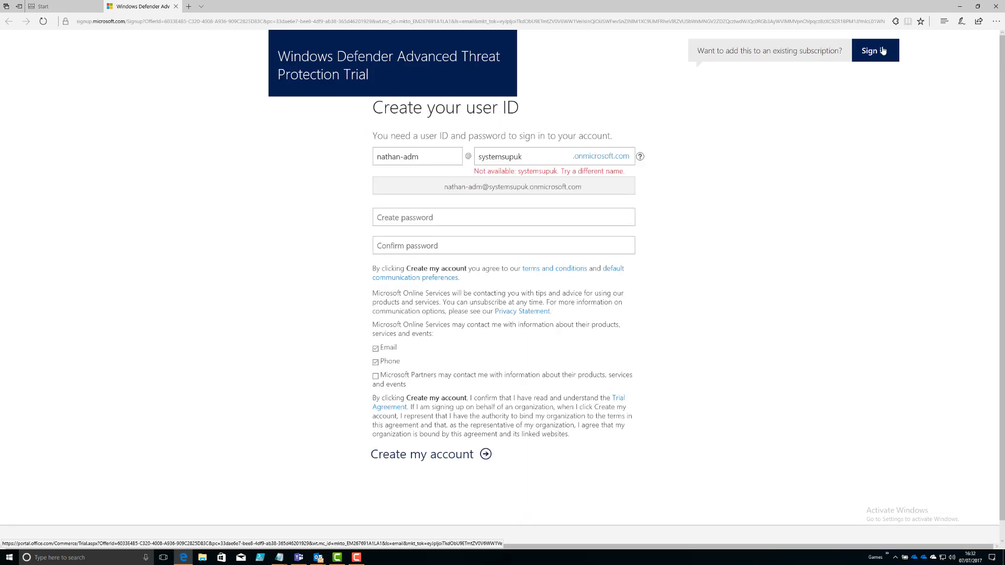
Sign in to the existing subscription and complete the order for the Windows Defender Advanced Threat Protection Trial.
left_click(883, 50)
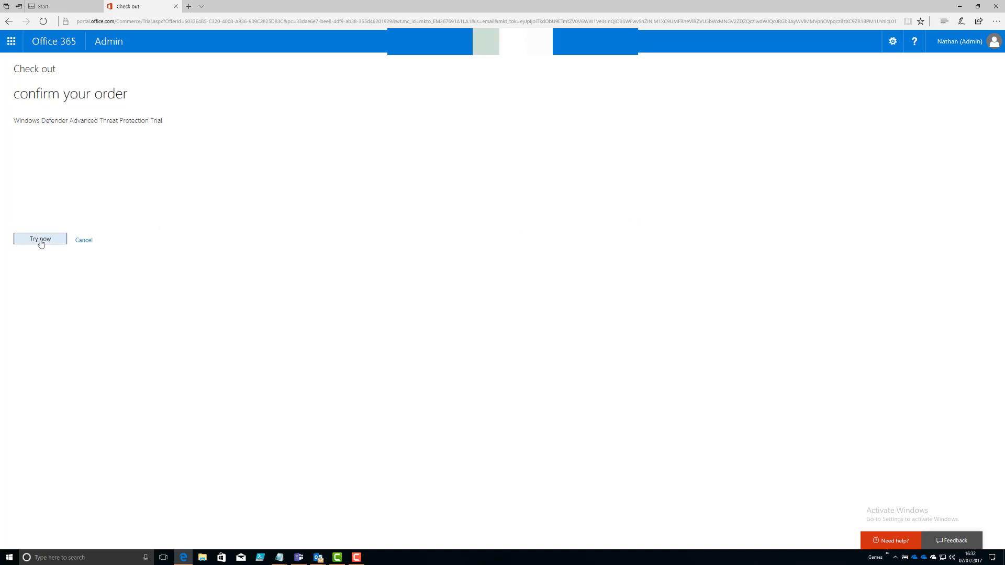
left_click(41, 242)
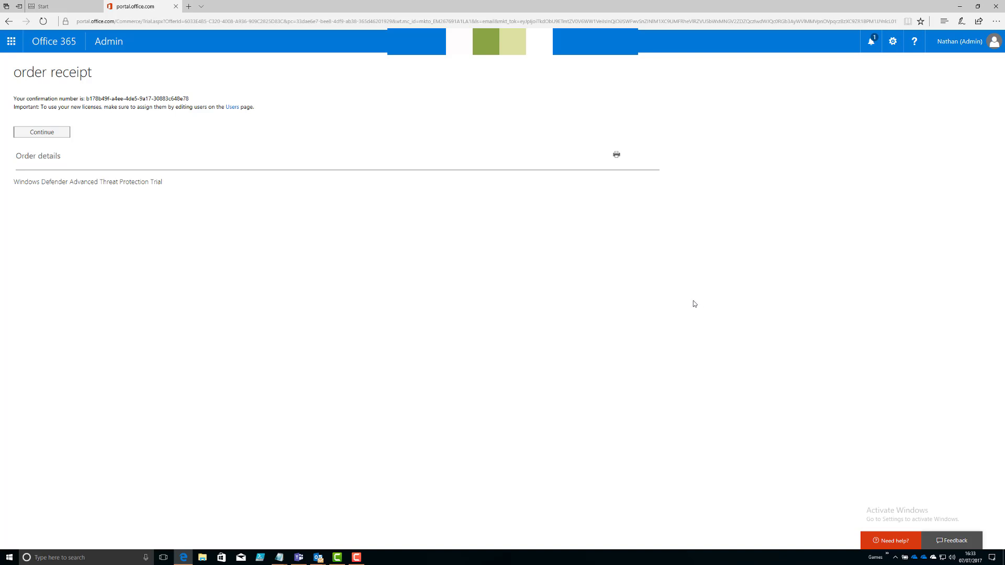
left_click(32, 133)
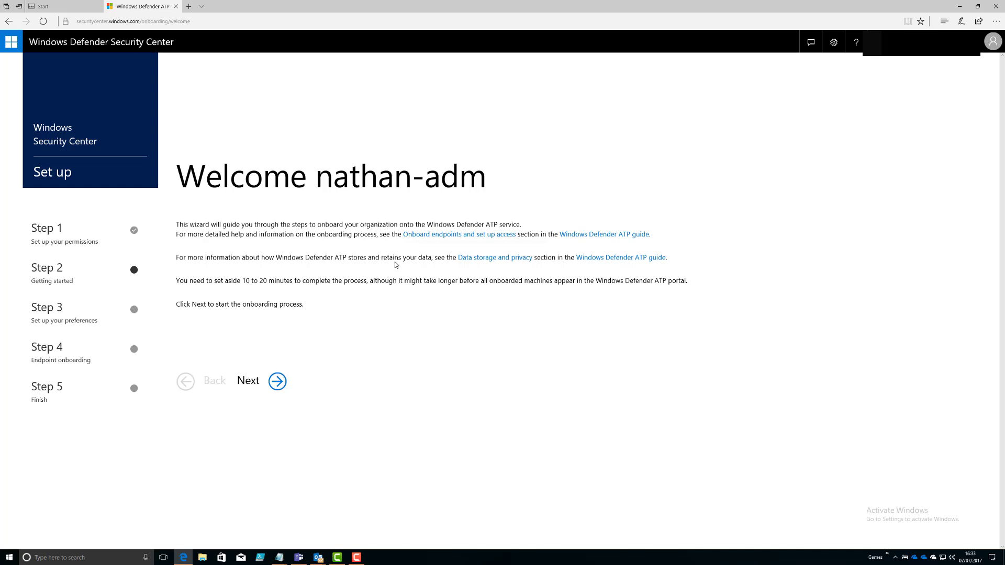
Start the onboarding wizard and set the data storage location to Europe.
left_click(283, 385)
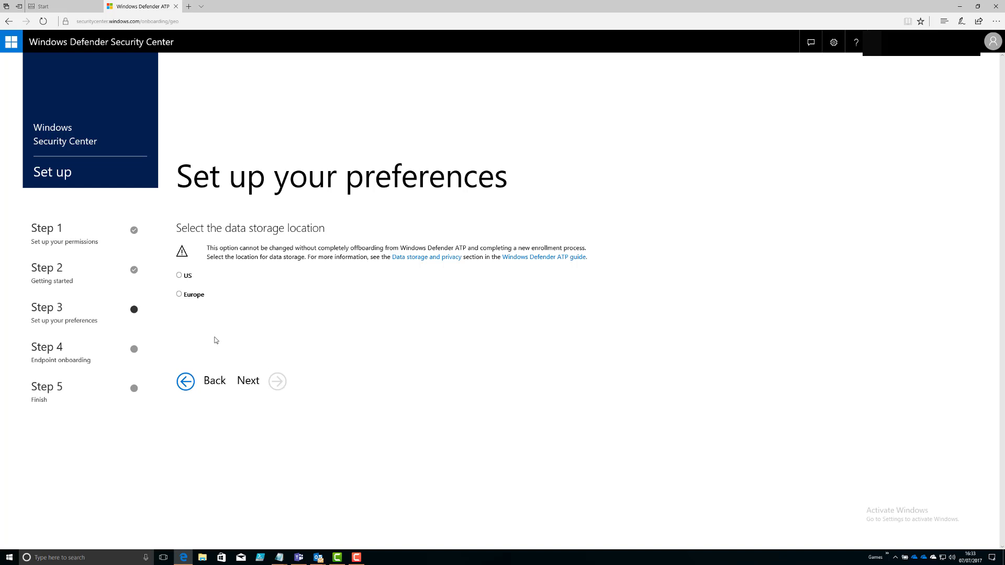
left_click(180, 296)
left_click(277, 382)
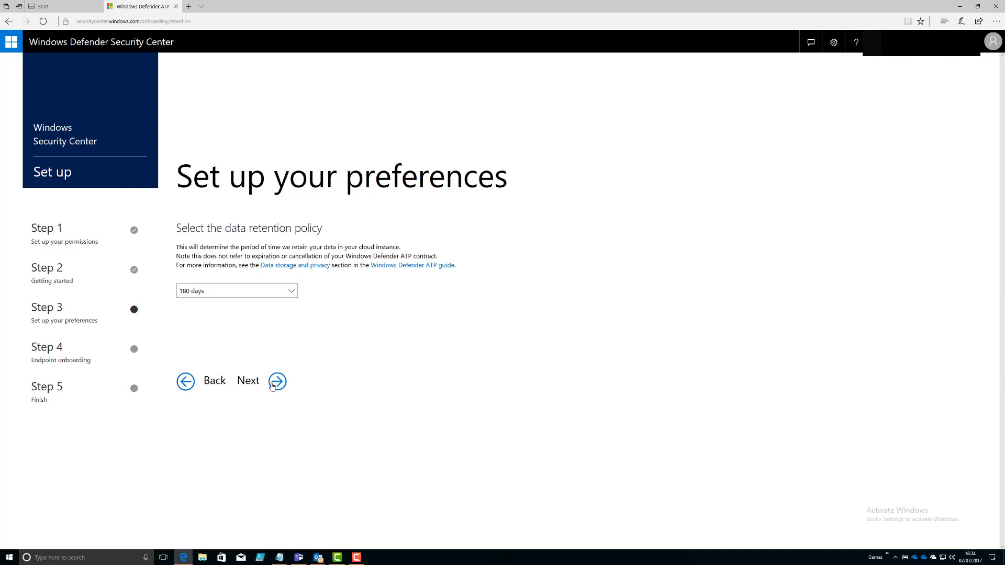
Set the data retention policy to 180 days and proceed to the organization size.
left_click(292, 291)
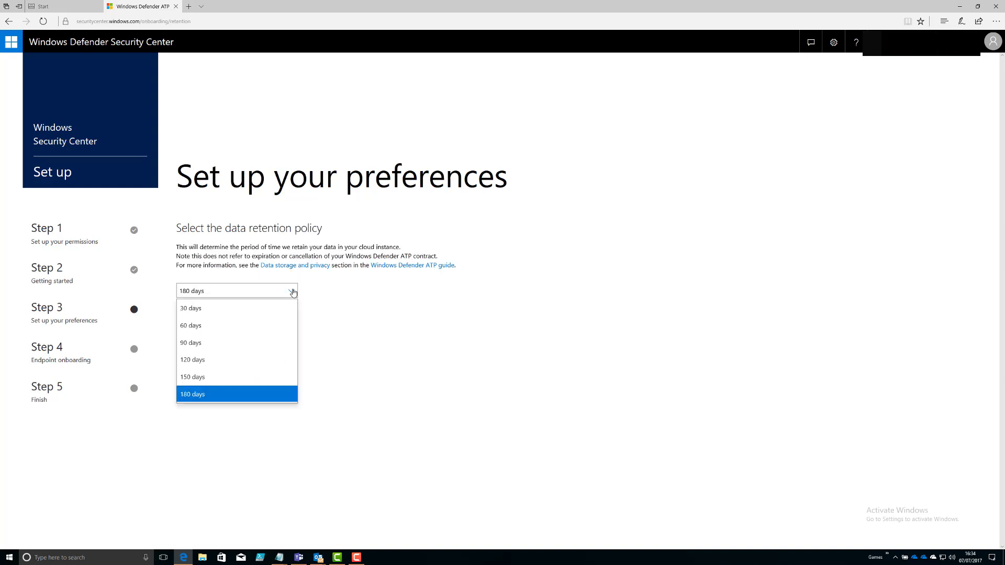
left_click(265, 396)
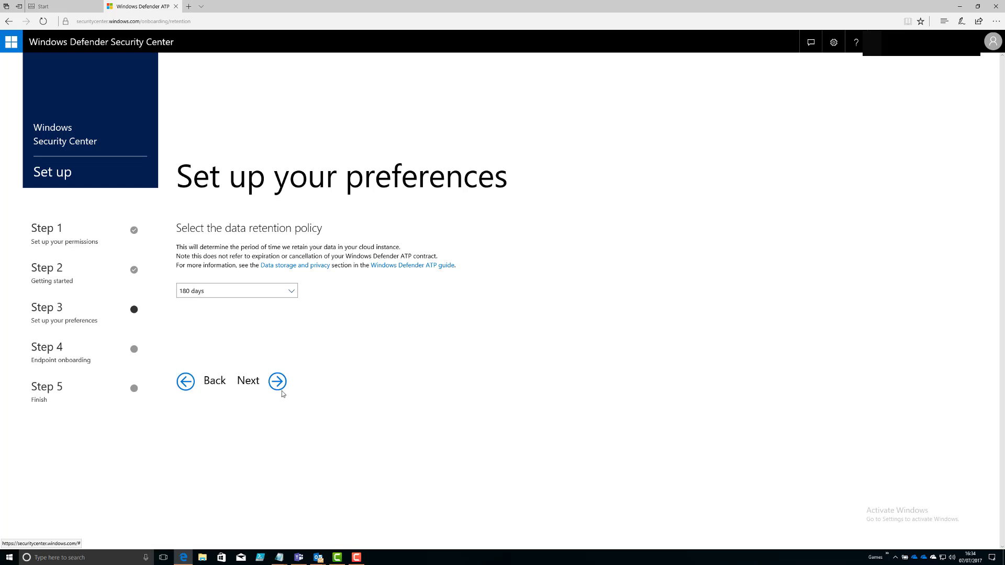
left_click(278, 382)
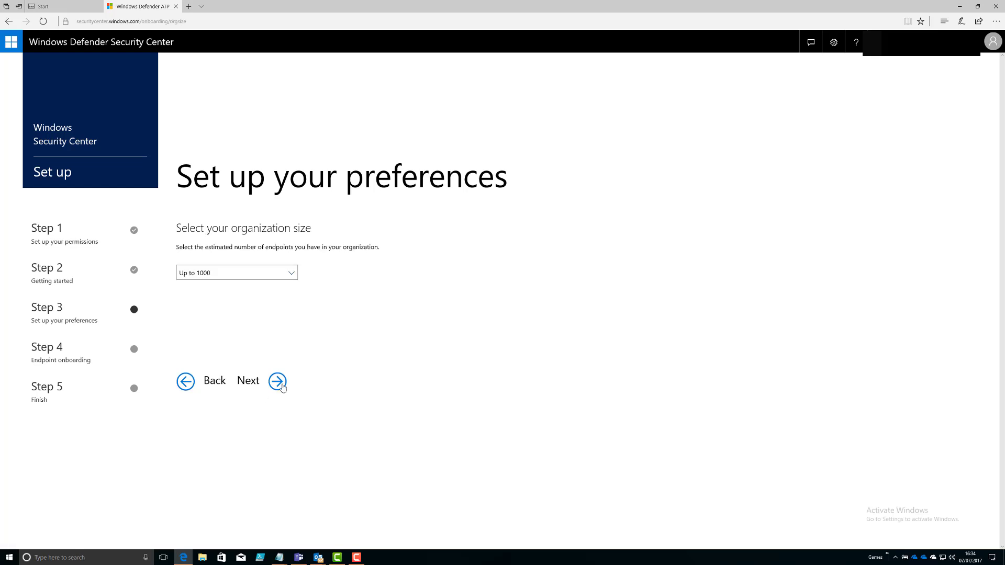
Review the organization size options, keep Up to 1000 endpoints and proceed to the industry selection.
left_click(291, 276)
left_click(291, 276)
left_click(292, 275)
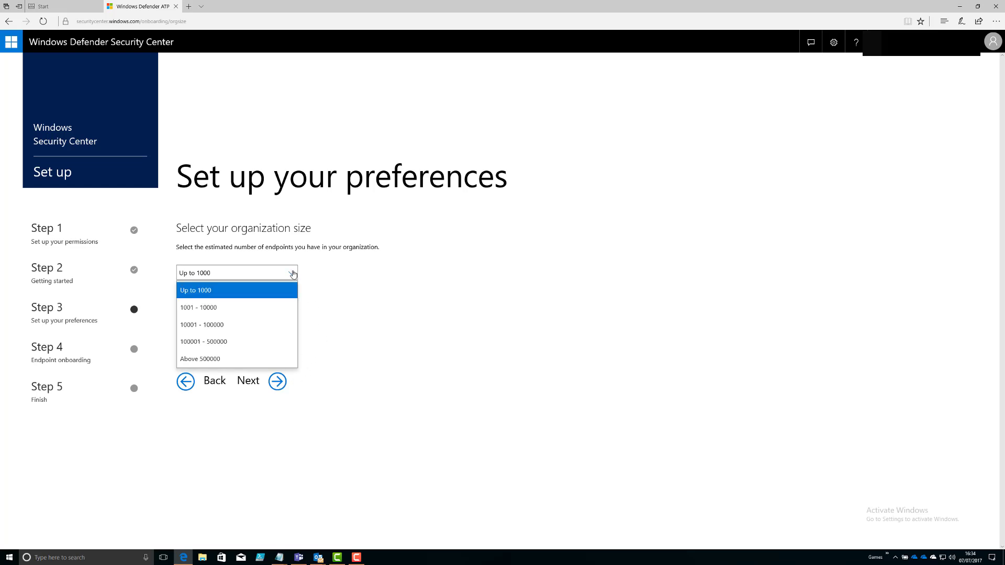
left_click(314, 360)
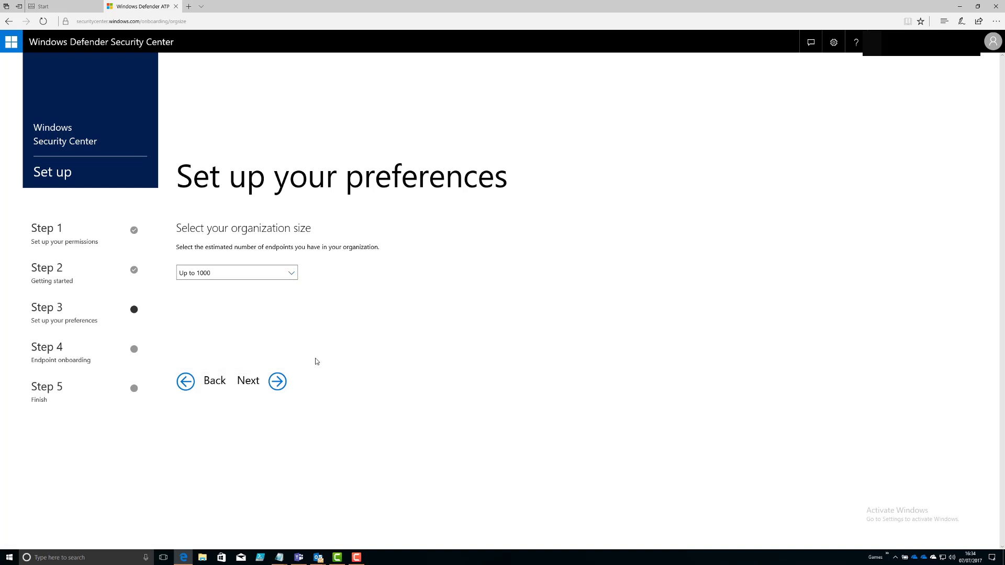
left_click(277, 382)
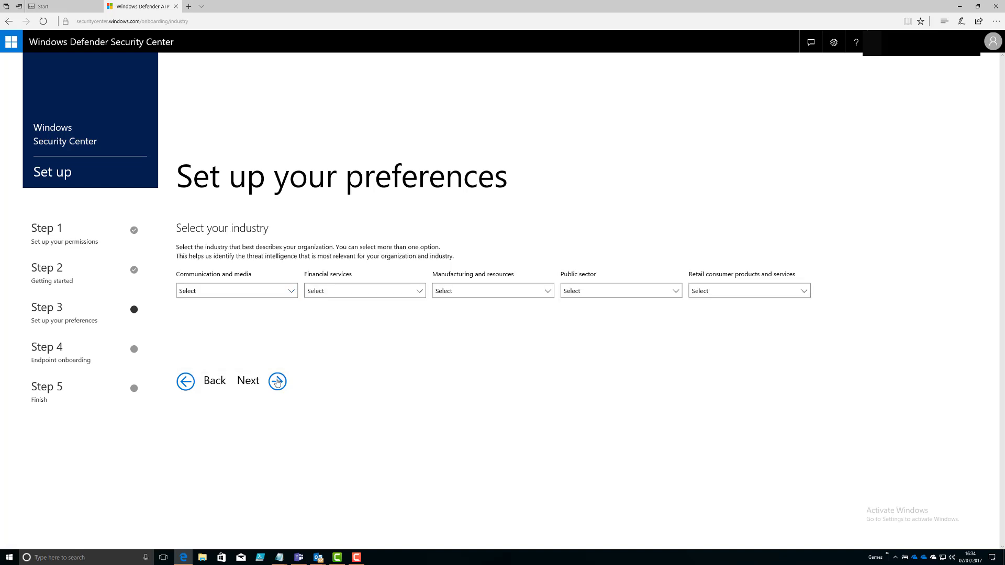
Select Professional services as the industry under Retail consumer products and services and proceed.
left_click(292, 294)
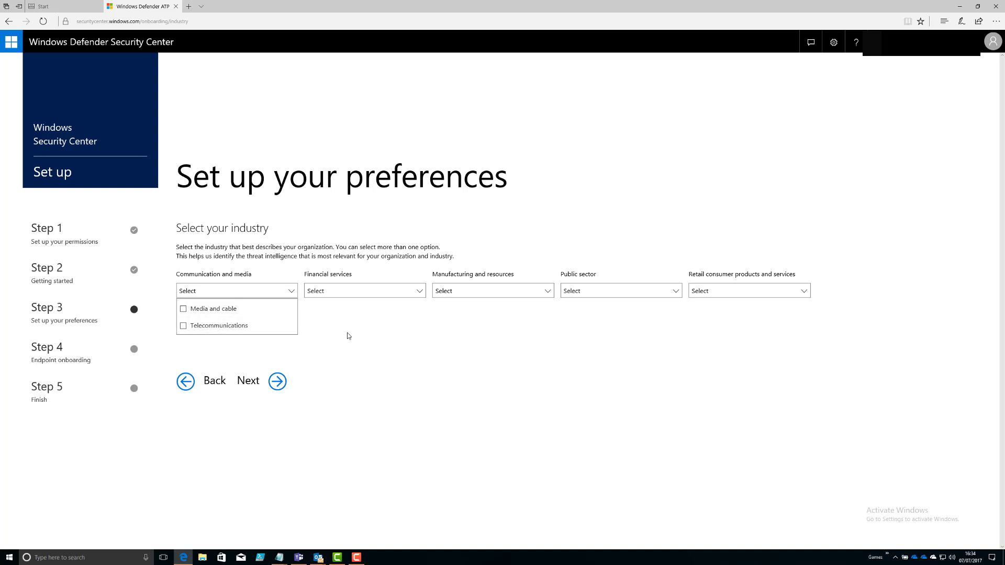
left_click(717, 298)
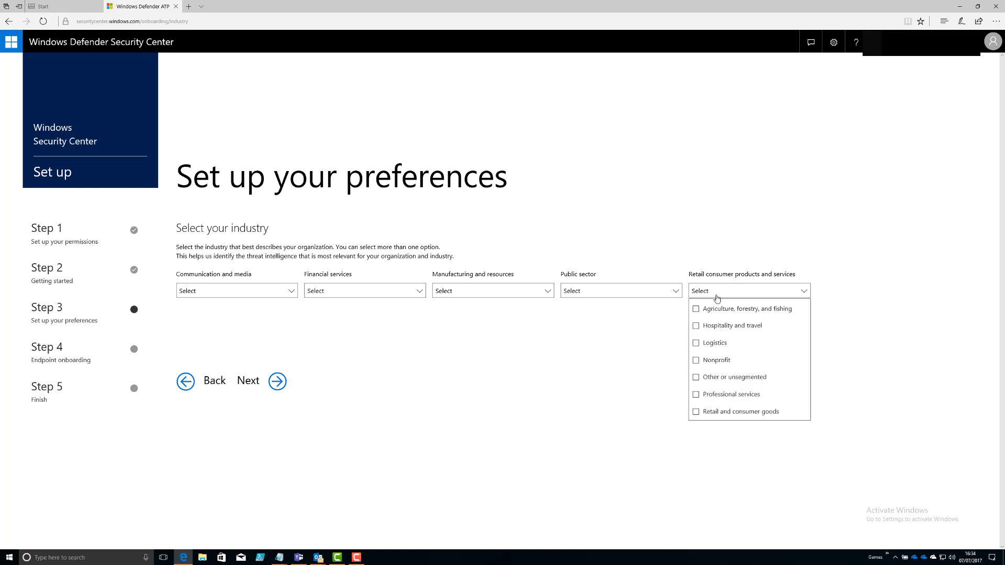
left_click(699, 396)
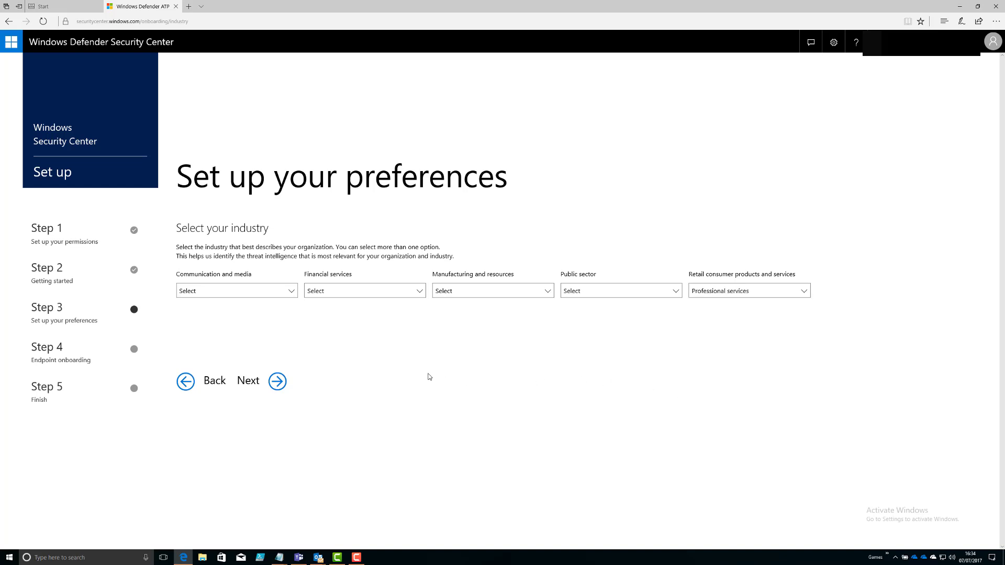
left_click(278, 382)
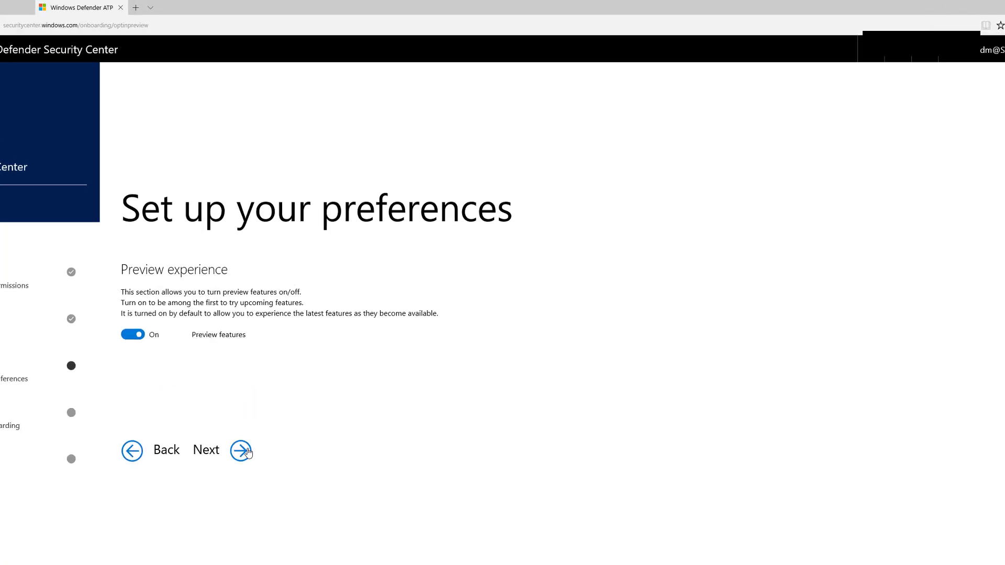
Leave preview features on, read the notice about permanent preferences and confirm creating the cloud instance.
left_click(277, 382)
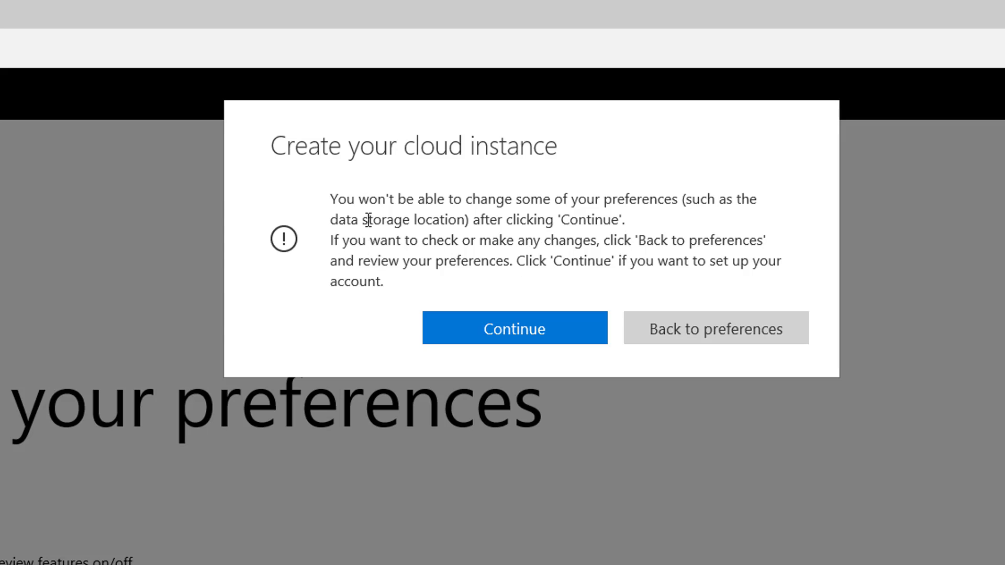
left_click_drag(333, 199, 426, 276)
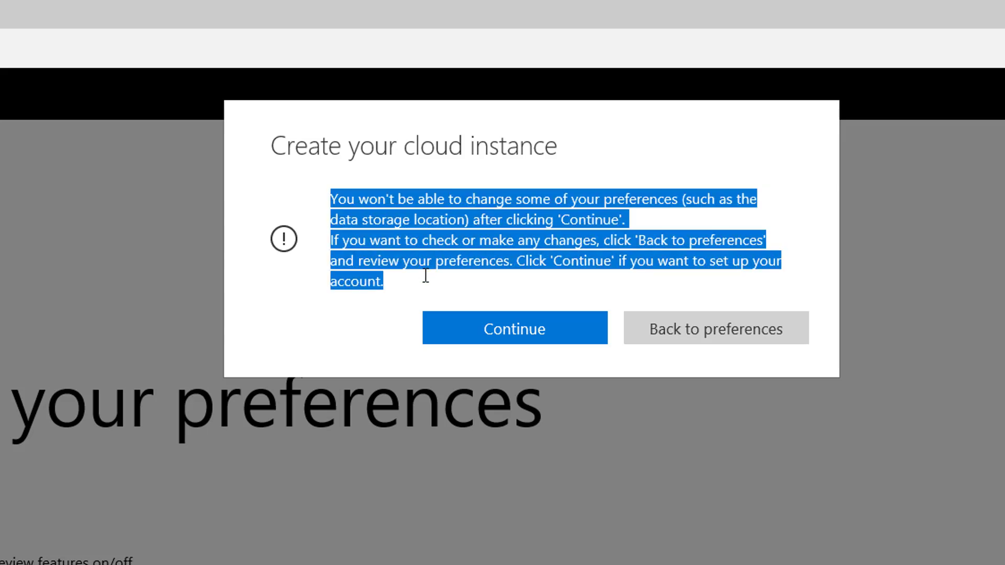
left_click(520, 335)
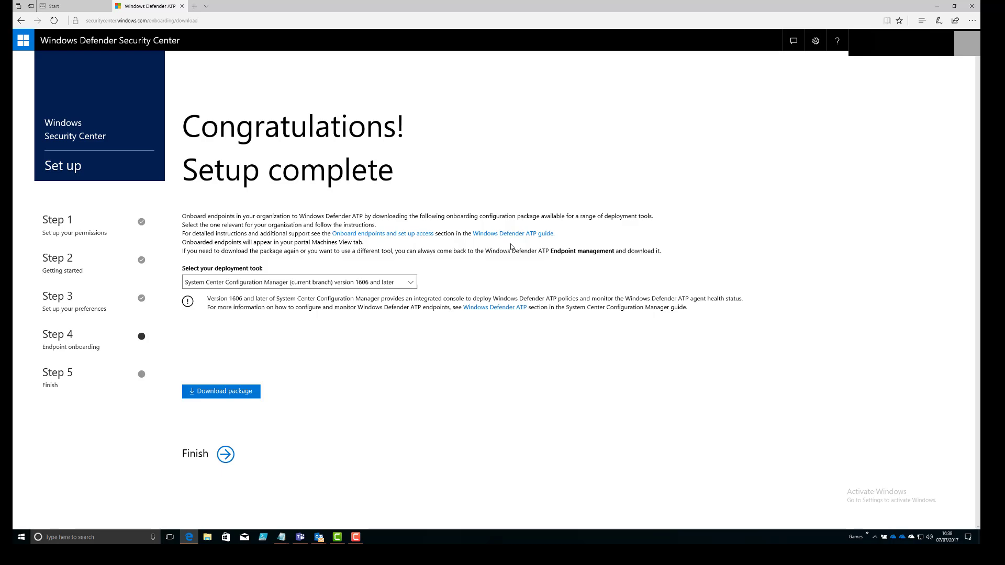
Save the onboarding package for the Local Script (for up to 10 machines) deployment tool and finish the setup.
left_click(412, 282)
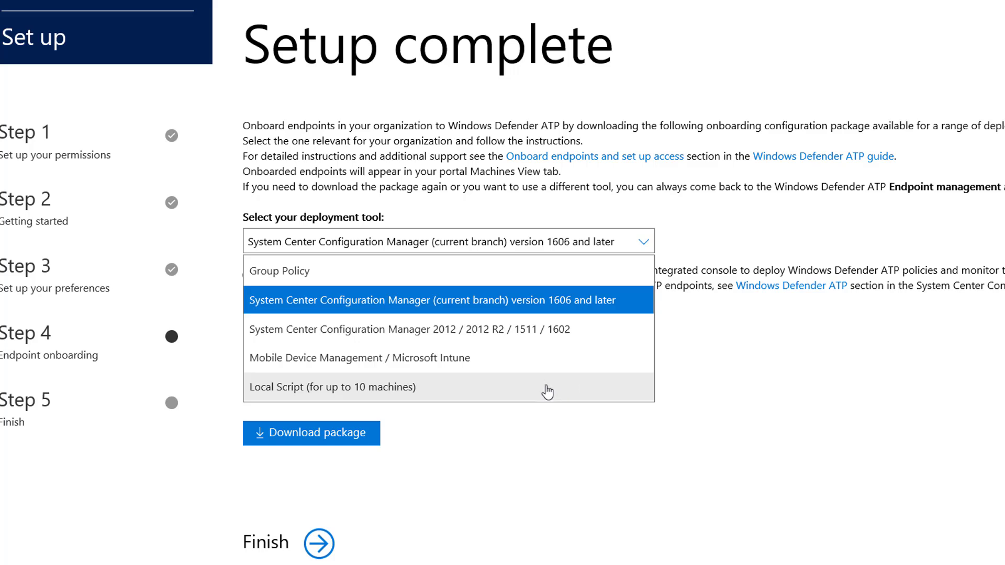
left_click(371, 389)
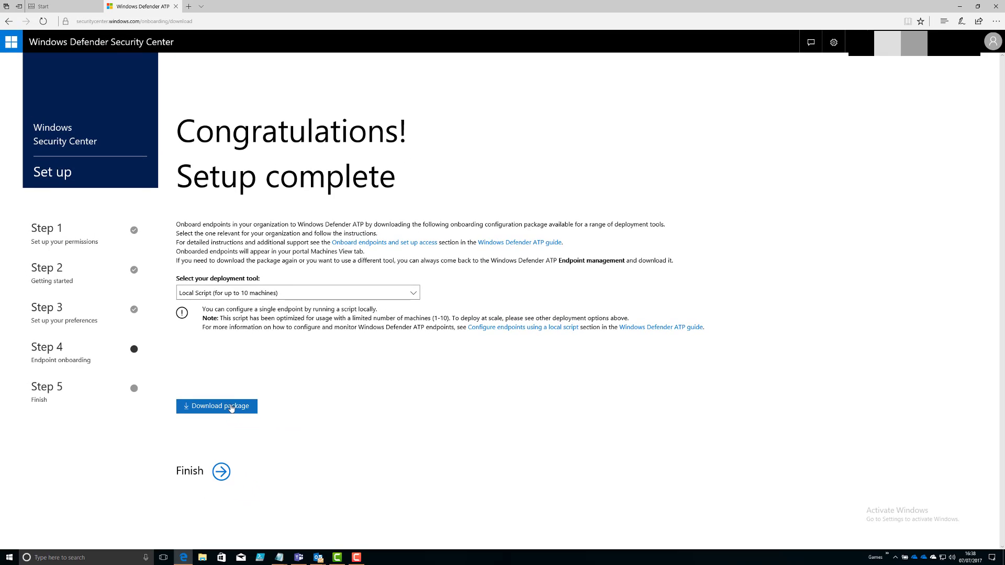
left_click(232, 409)
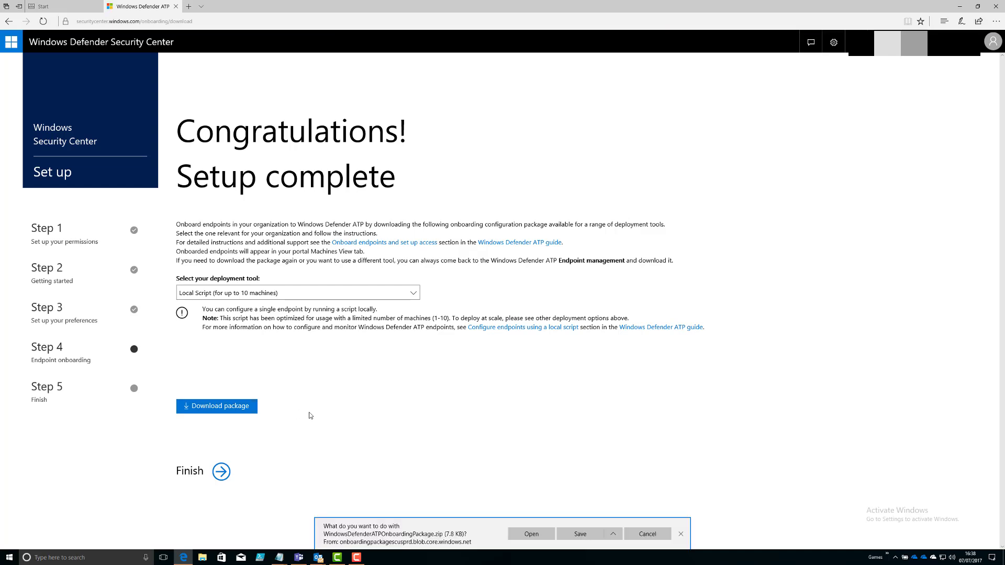
left_click(580, 536)
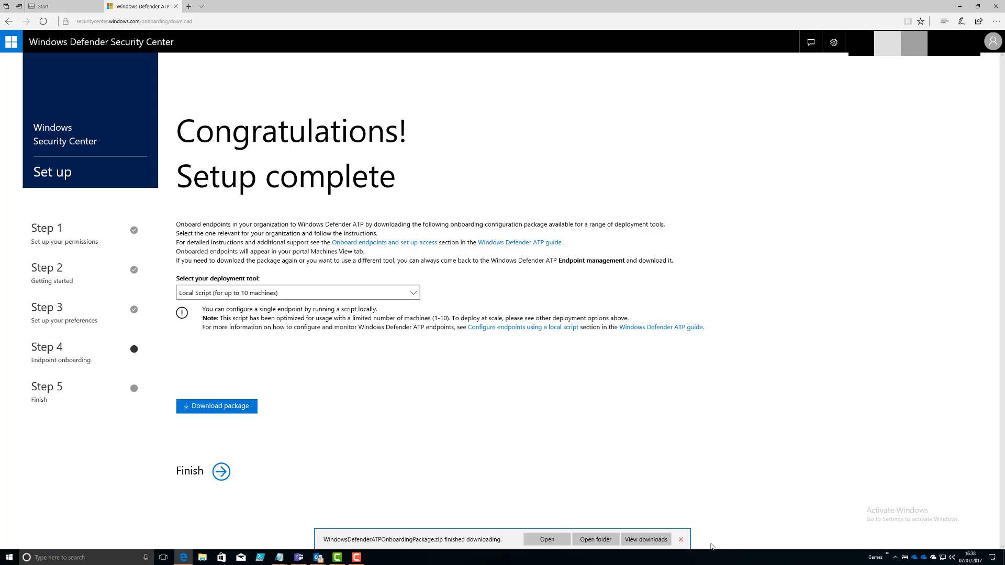
left_click(680, 539)
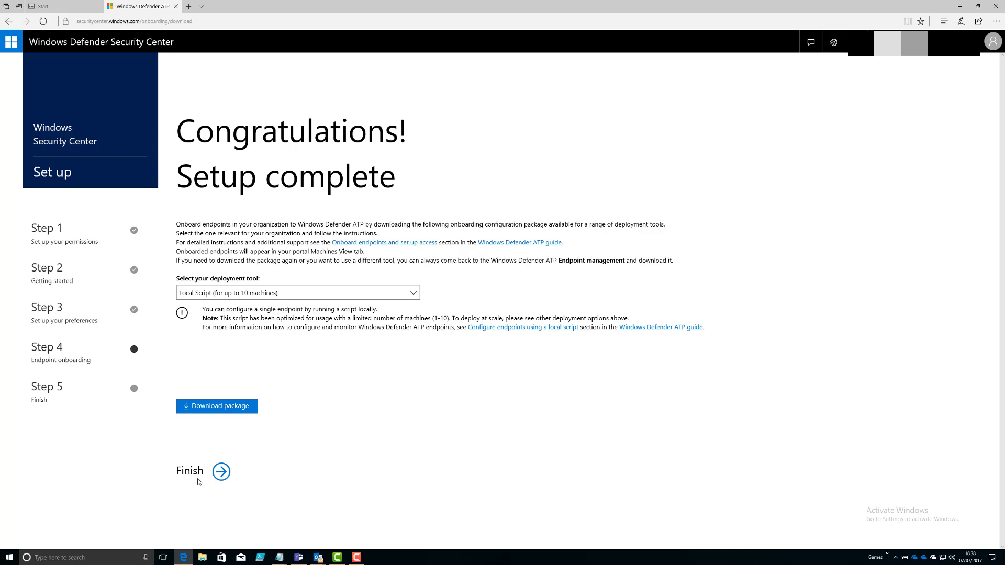
left_click(214, 474)
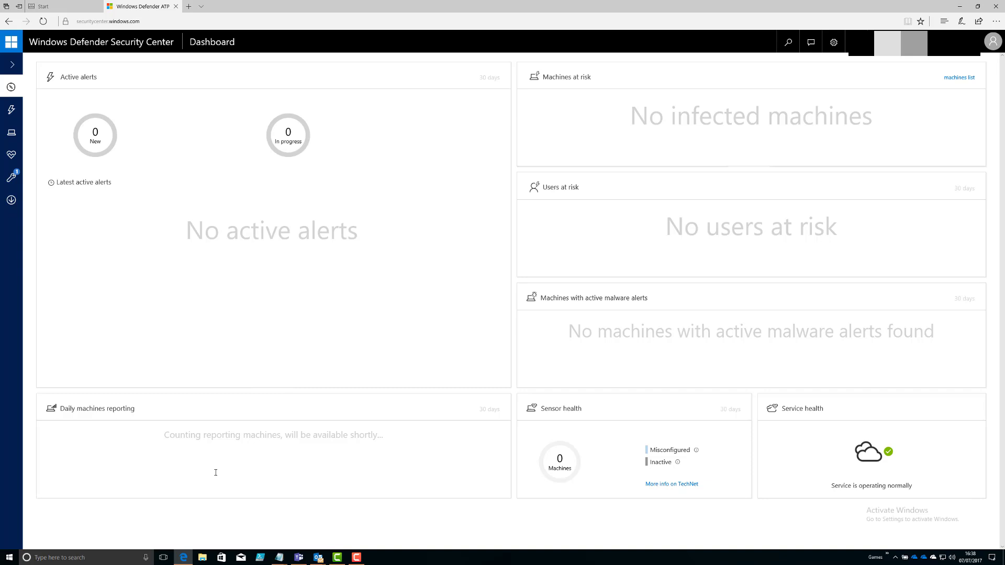
Examine the alerts queue categories, machines list, service health with its status history, and general preferences setup.
left_click(9, 67)
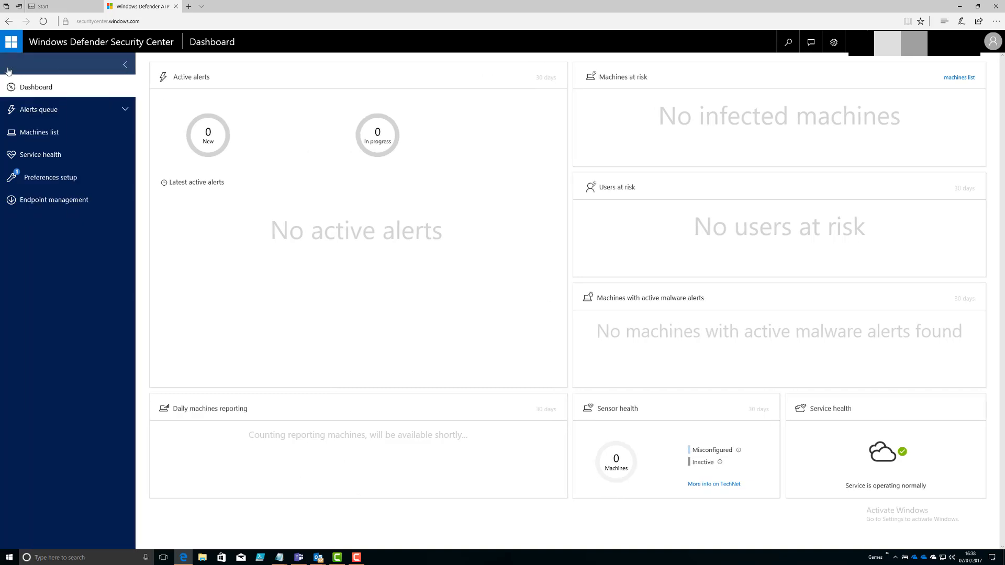
left_click(45, 110)
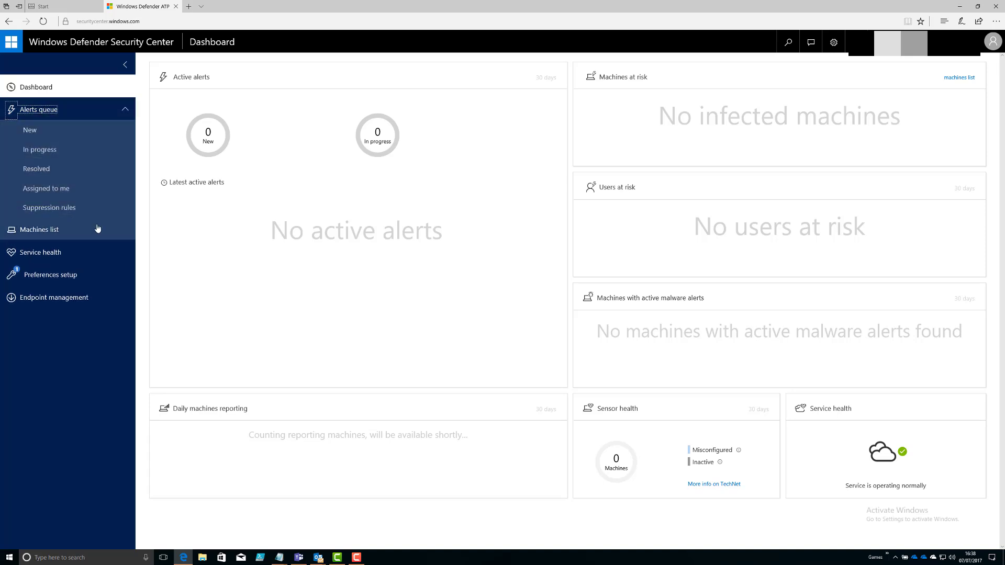
left_click(39, 229)
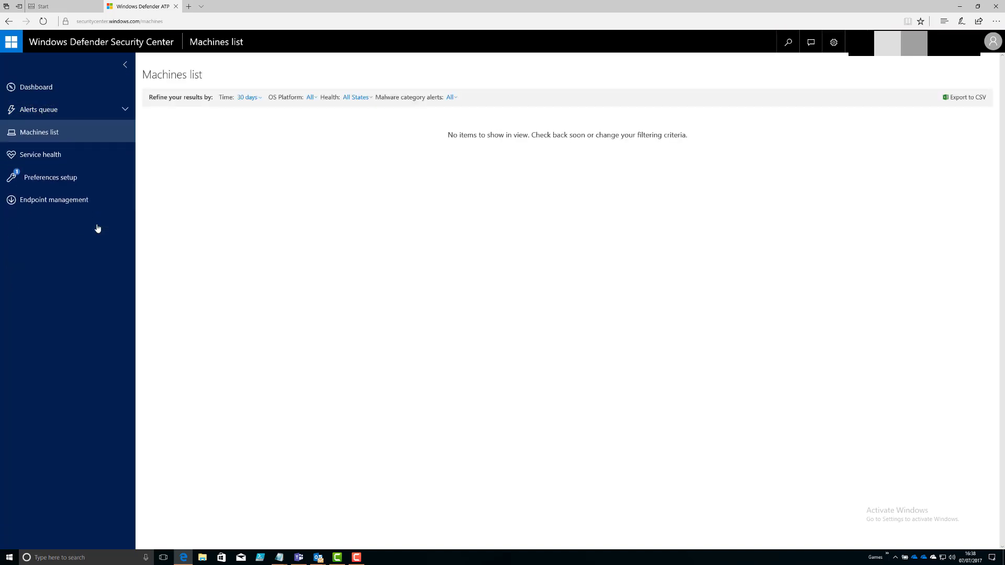
left_click(82, 163)
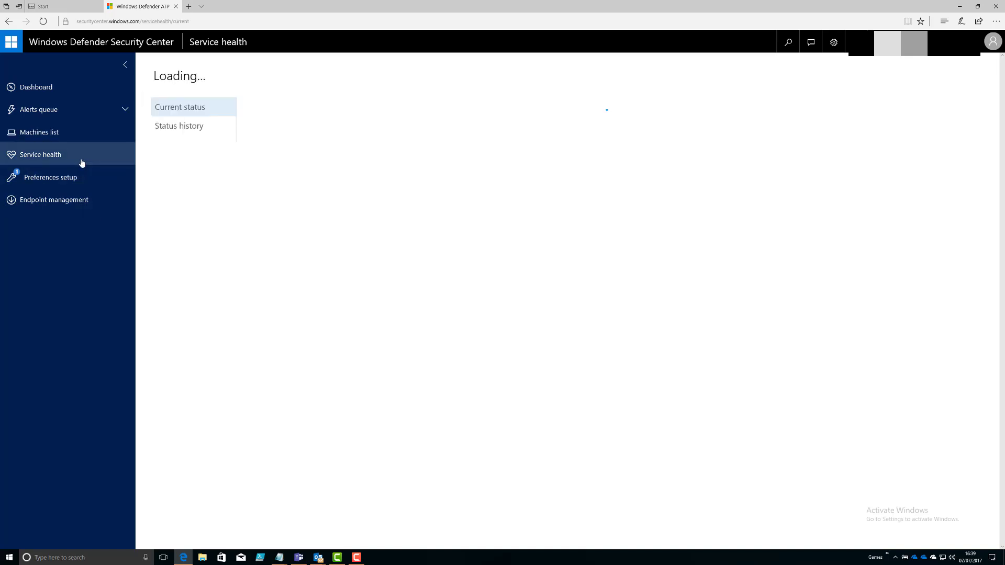
left_click(159, 128)
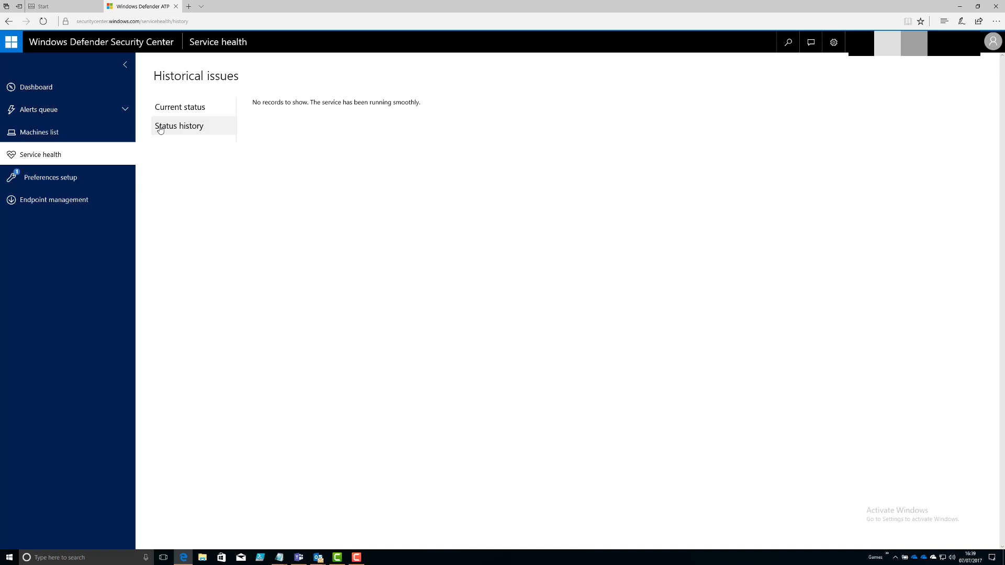
left_click(67, 179)
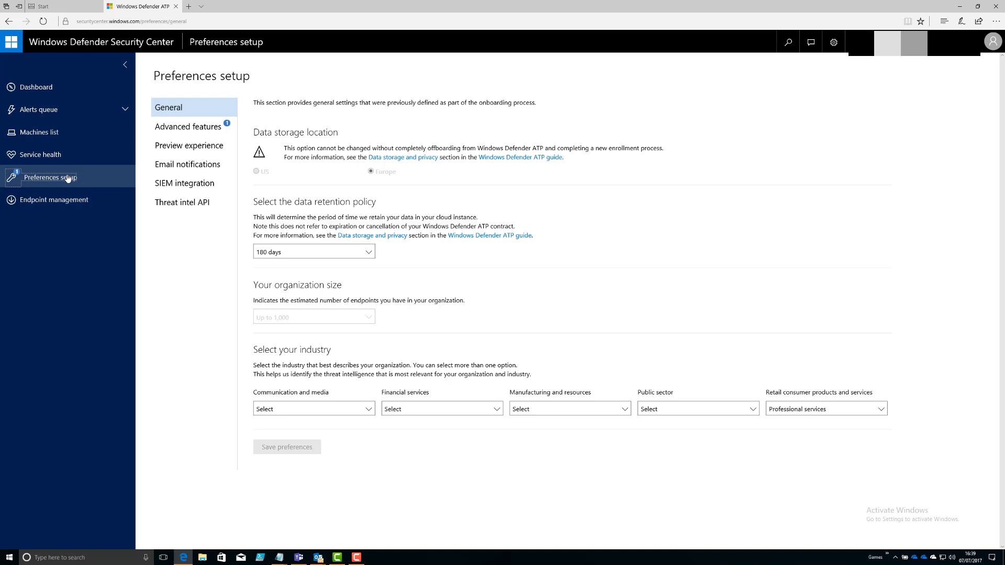
Enable Block file and the Office 365 Threat Intelligence connection in the advanced features and save the preferences.
left_click(162, 126)
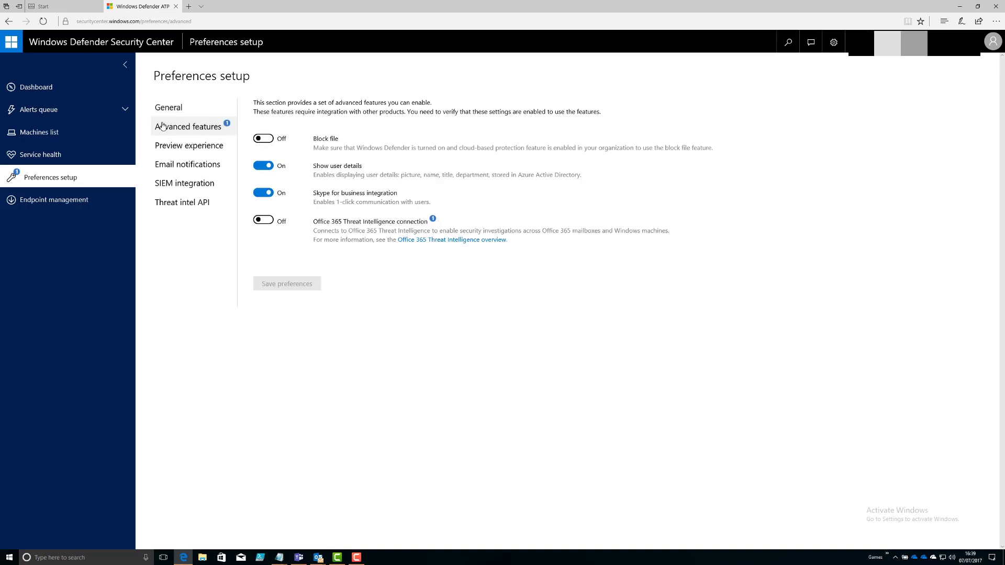
left_click(263, 139)
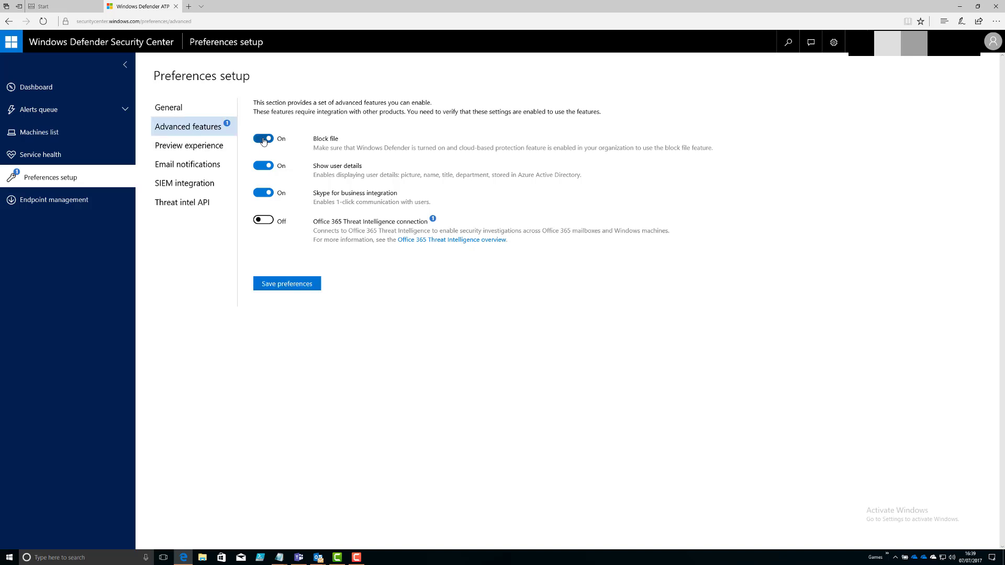
left_click(267, 221)
left_click(301, 287)
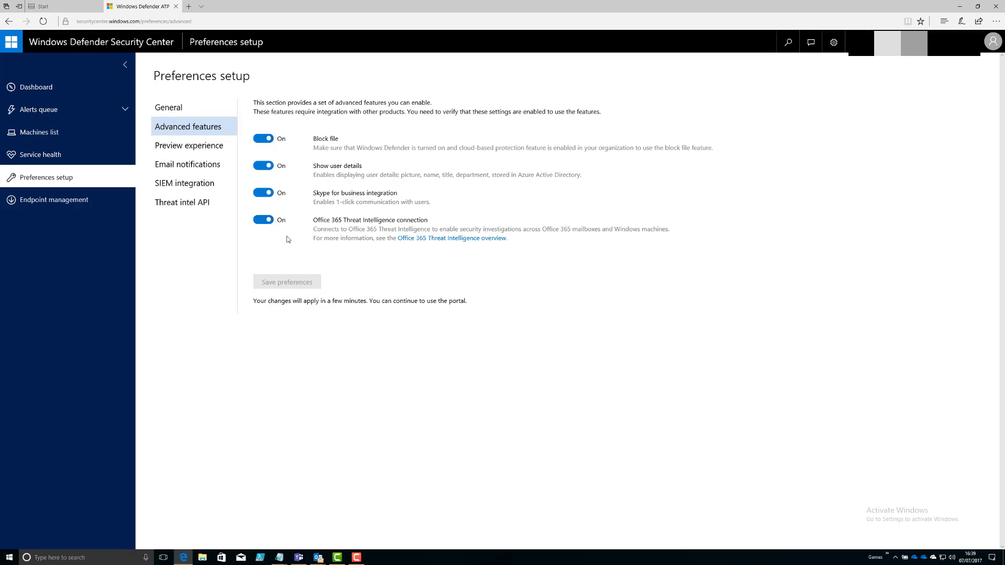
Review the preview experience setting, then examine the email notification options by switching them on and back off without saving.
left_click(218, 149)
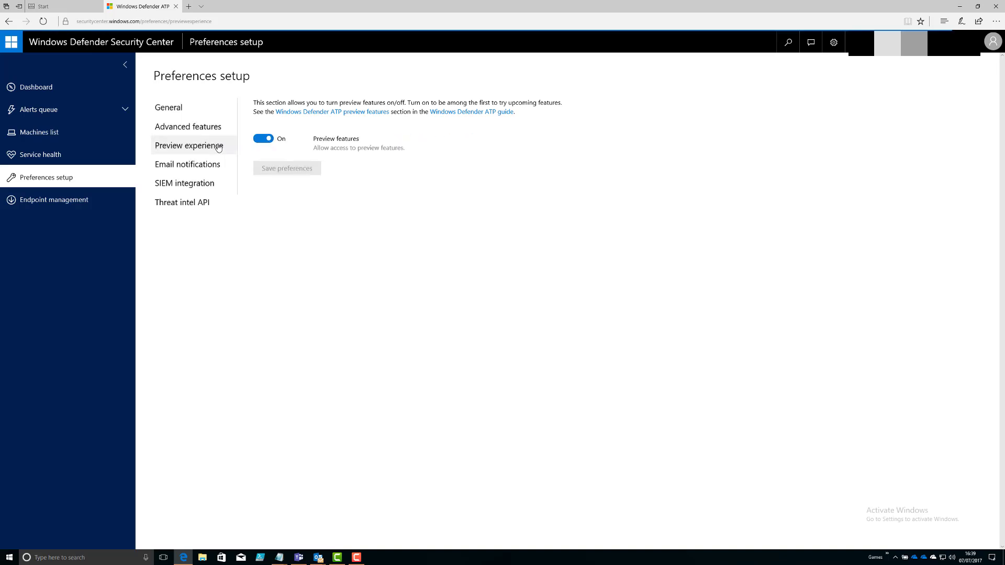
left_click(212, 166)
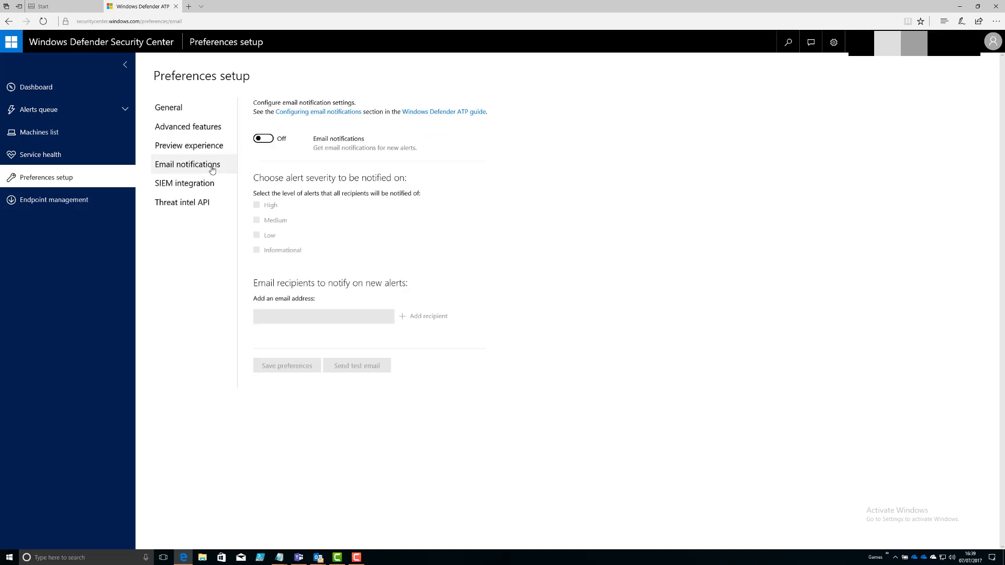
left_click(262, 139)
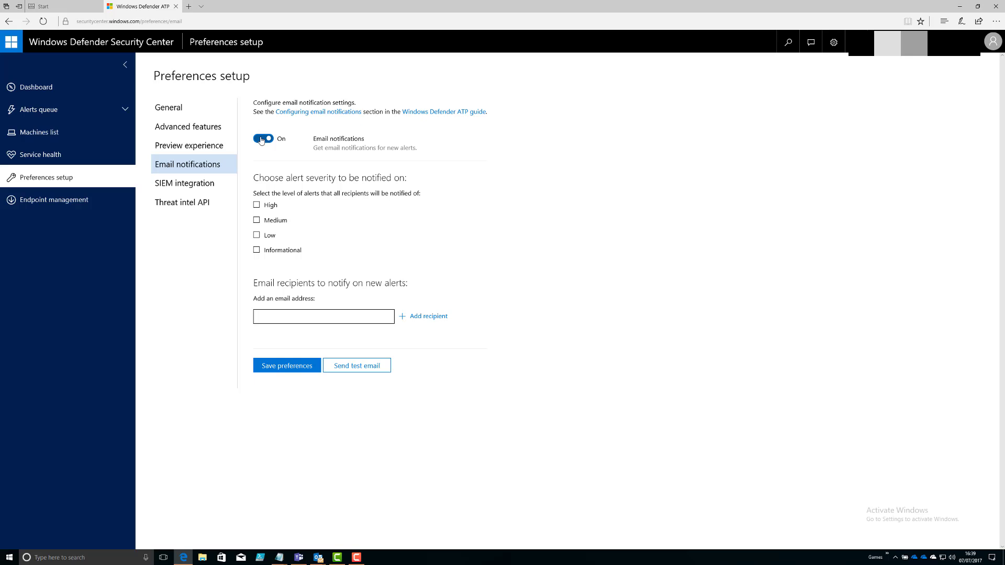
left_click(261, 139)
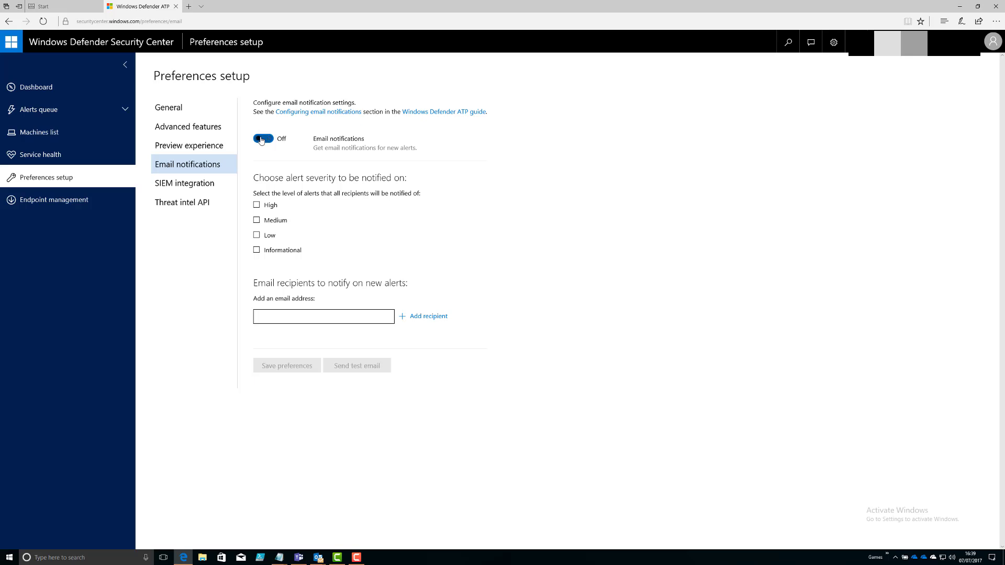
Examine the SIEM integration details, including the API tokens generator, and the Threat intel API preferences.
left_click(216, 186)
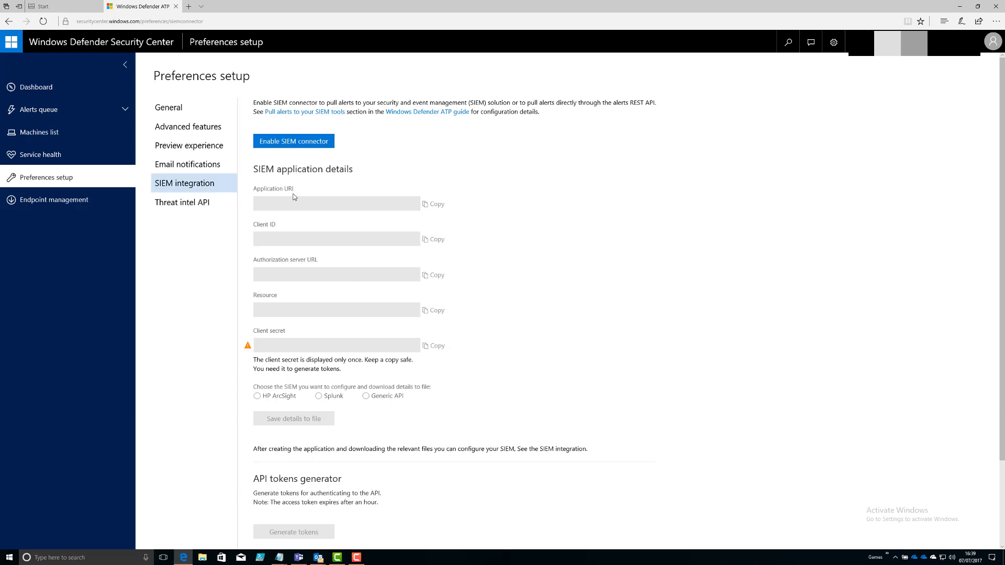
scroll(339, 279, "down", 2)
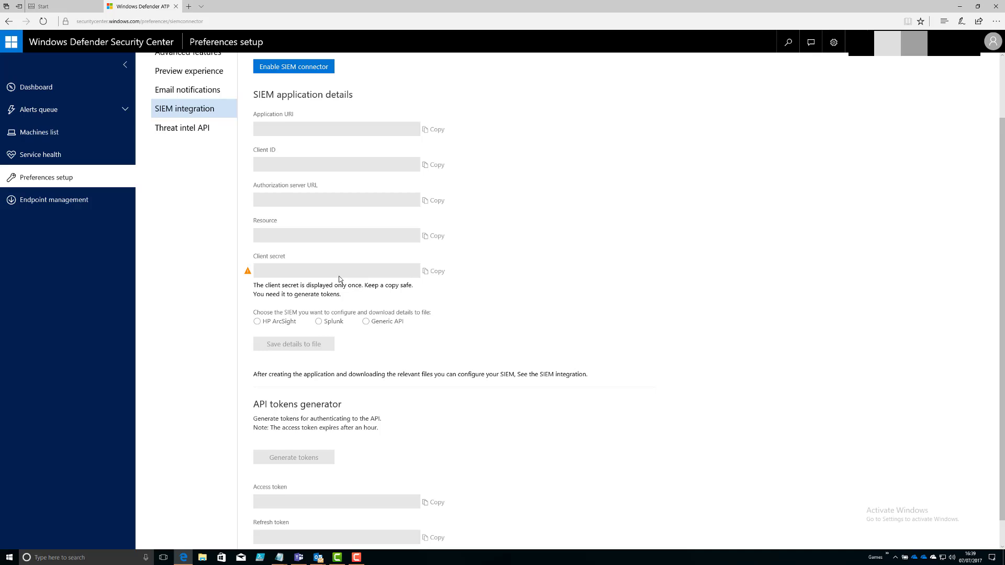
scroll(339, 279, "down", 1)
scroll(339, 278, "up", 3)
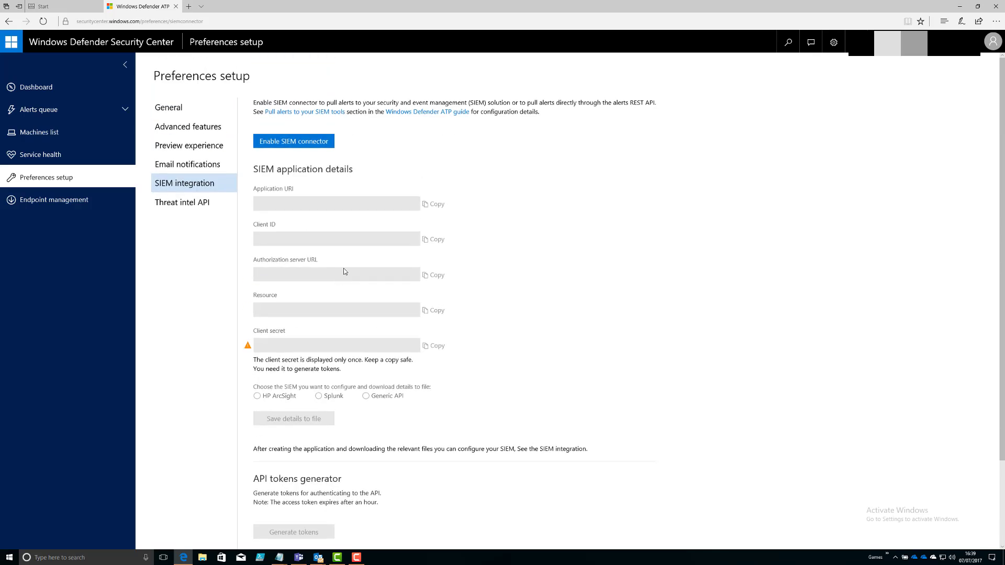
left_click(215, 206)
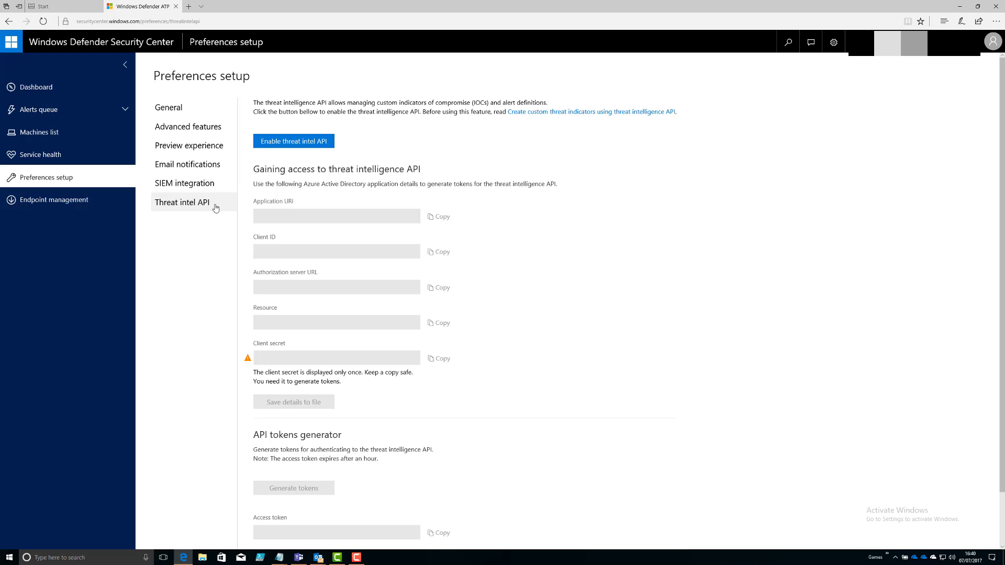
Review the deployment tools offered for client endpoint onboarding in Endpoint management, keep the current selection, and return to the dashboard.
left_click(104, 211)
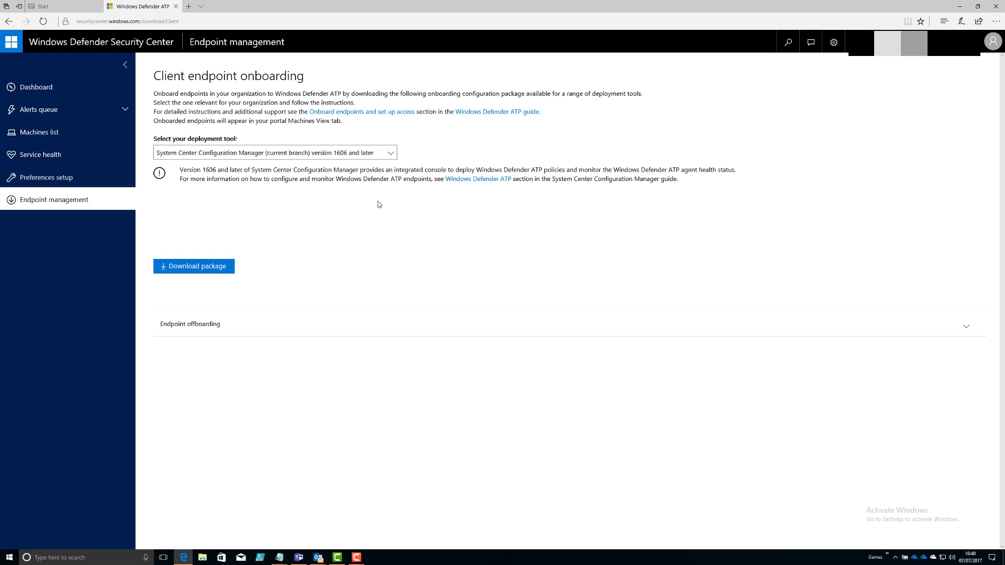
left_click(393, 151)
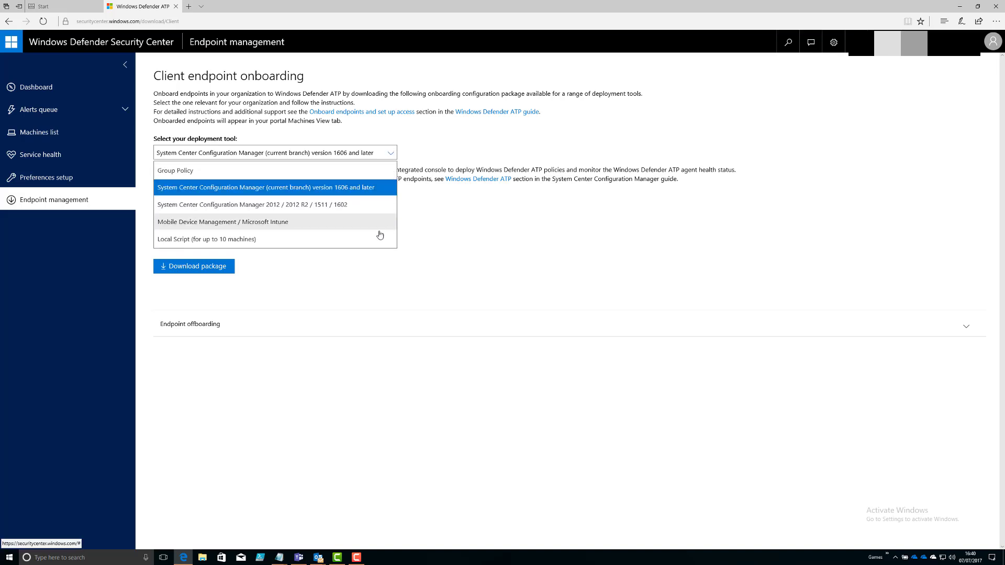
left_click(335, 259)
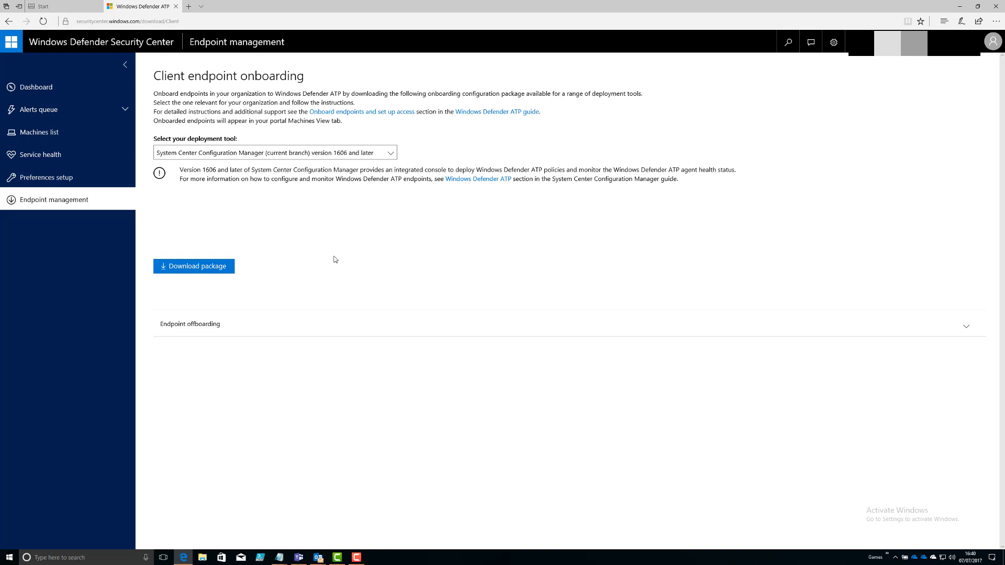
left_click(67, 94)
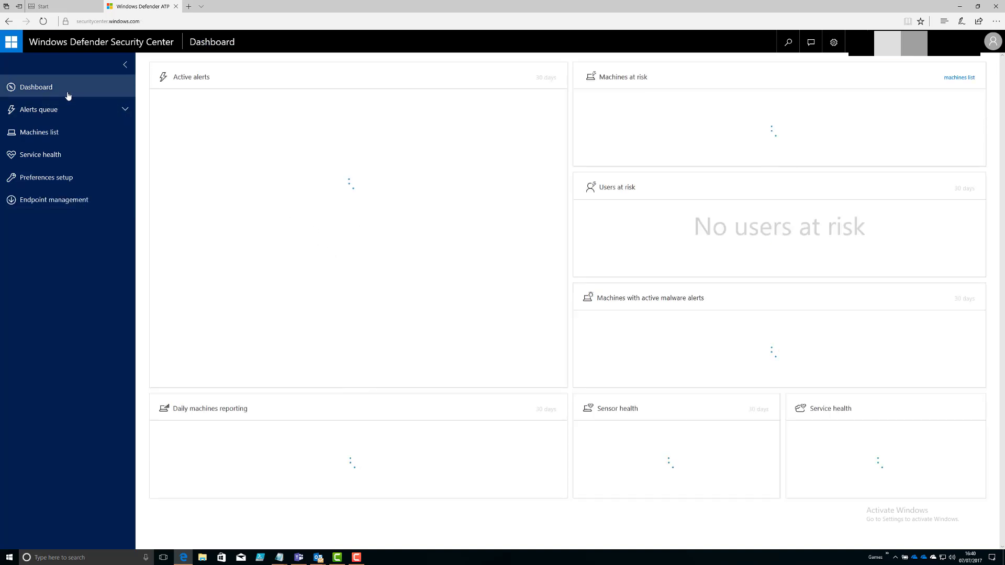